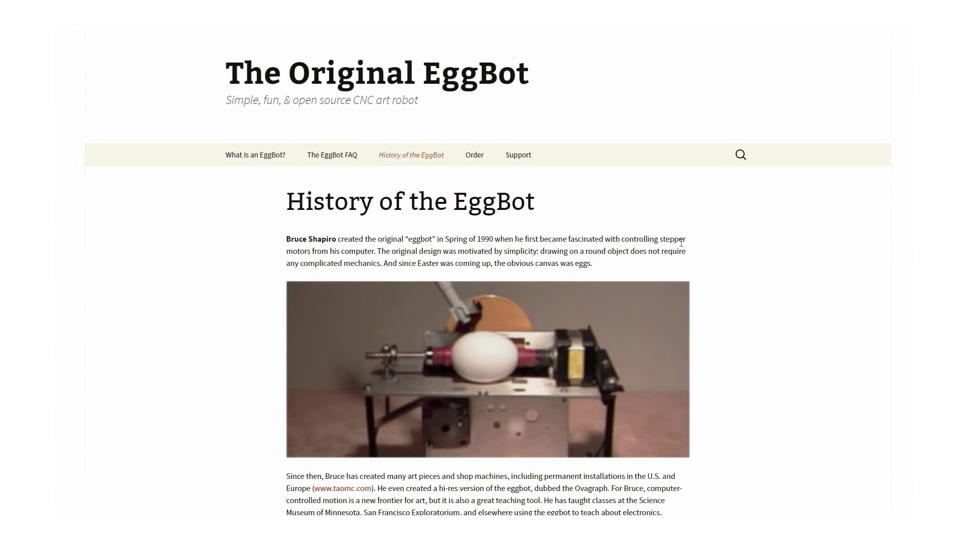
scroll(767, 268, down, 3)
scroll(768, 269, down, 2)
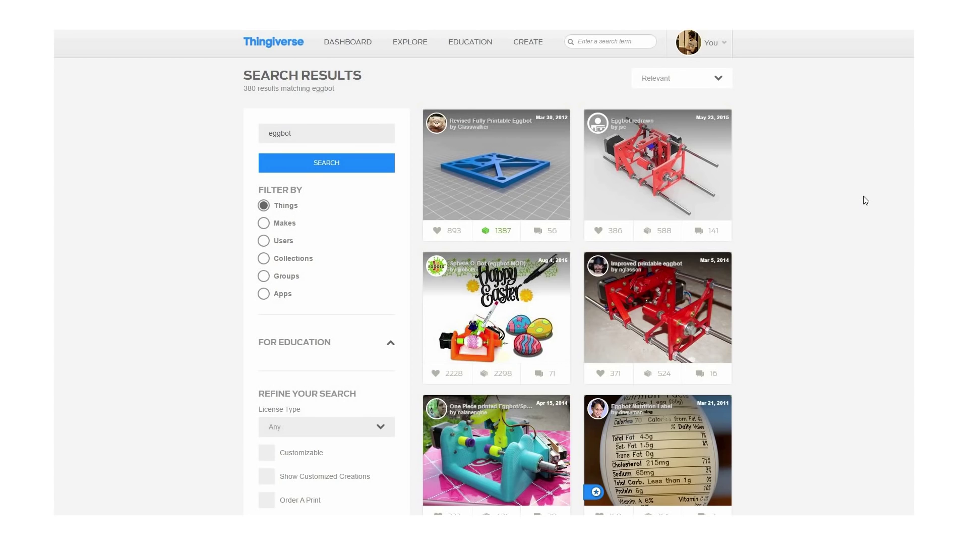
scroll(865, 200, down, 3)
scroll(866, 200, down, 2)
scroll(866, 200, down, 3)
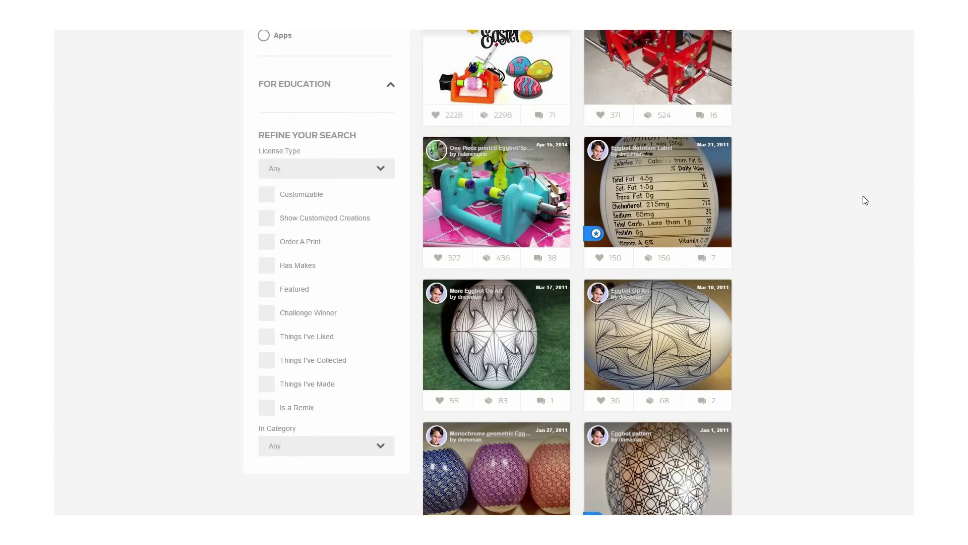
scroll(865, 200, down, 3)
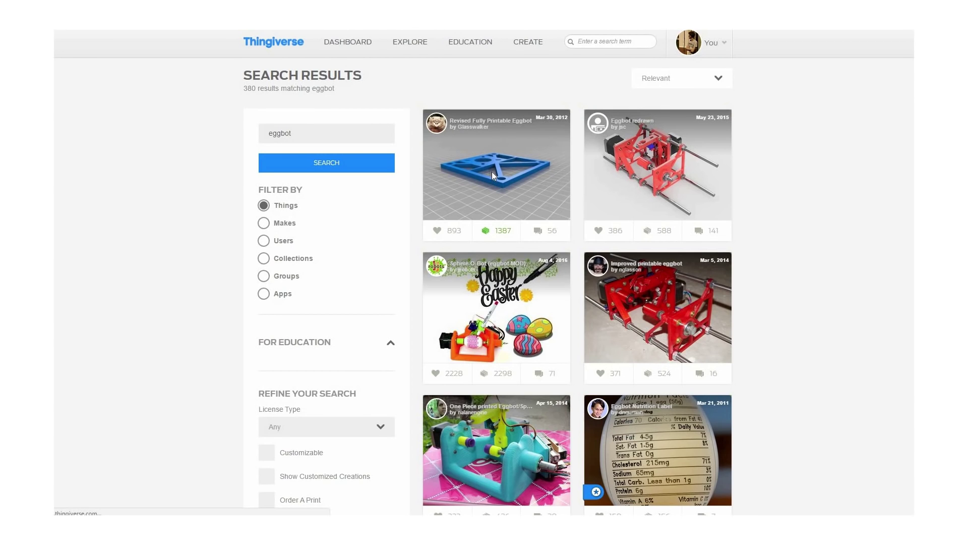
Open the Revised Fully Printable Eggbot listing and view its CAD assembly and assembled yellow eggbot photos
click(492, 172)
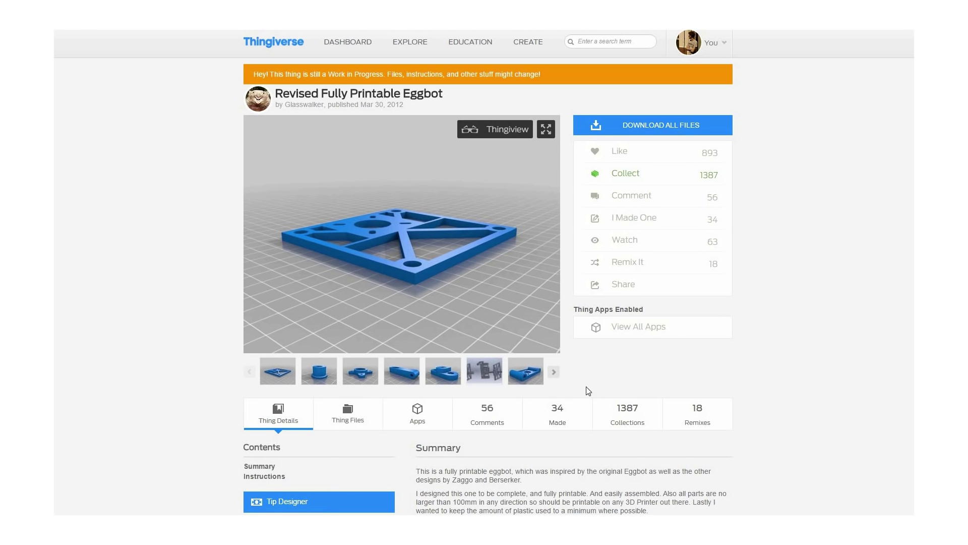
click(484, 372)
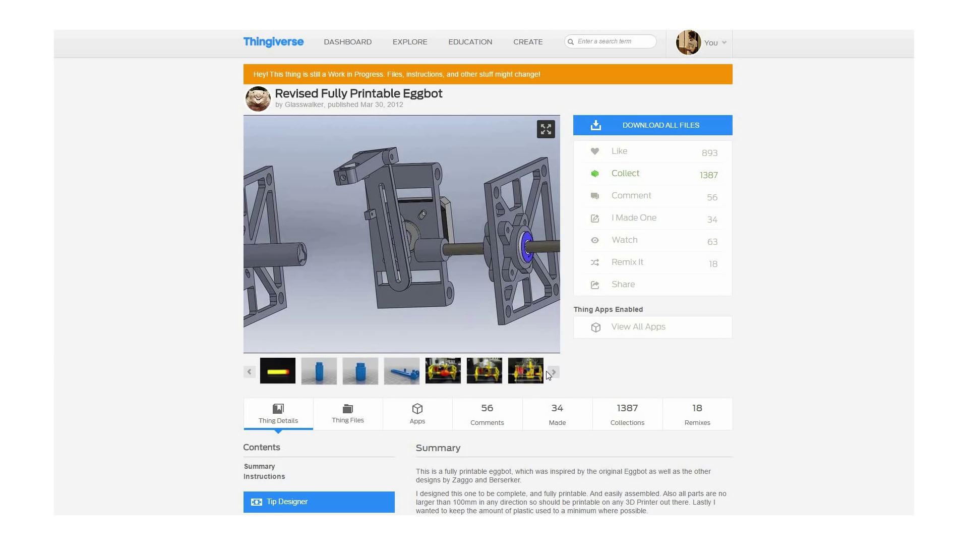
click(522, 371)
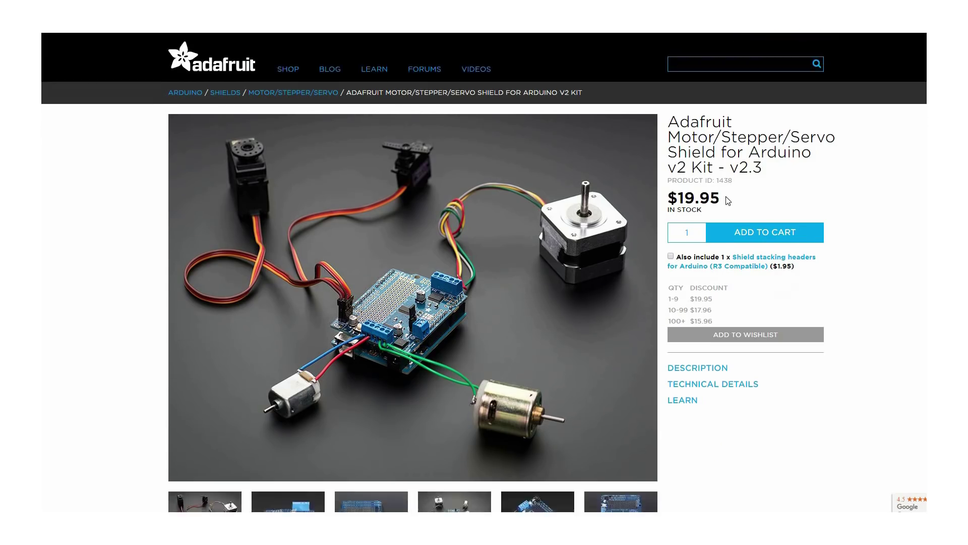
scroll(720, 199, down, 5)
scroll(718, 201, down, 8)
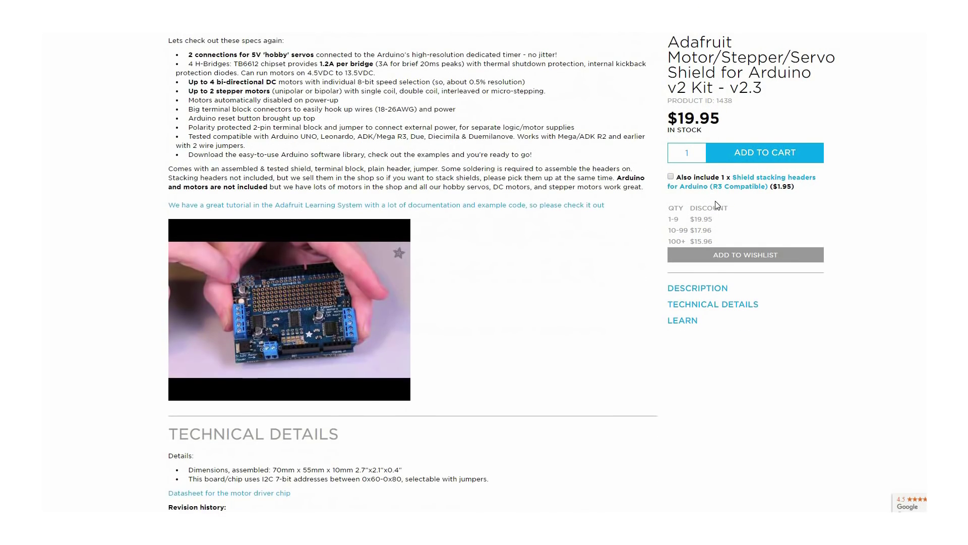
scroll(436, 248, down, 1)
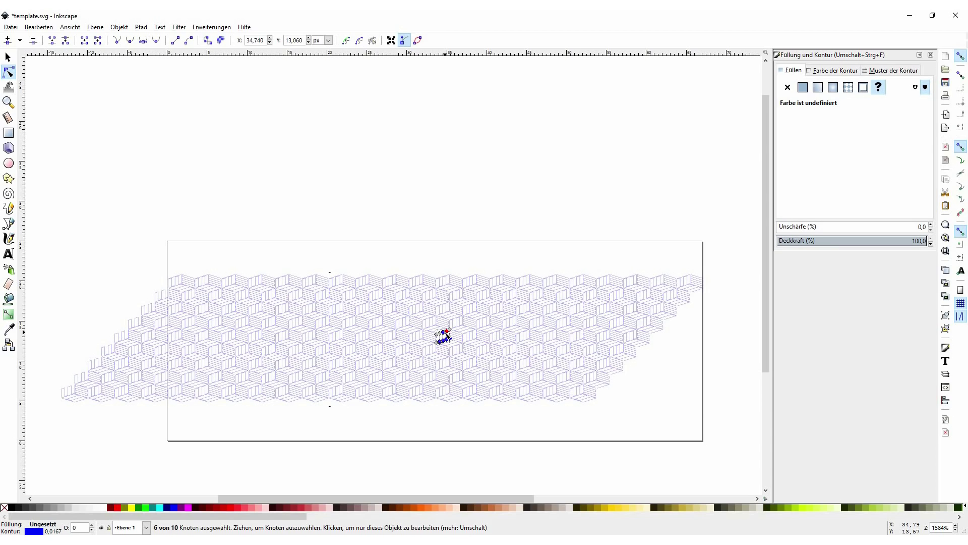
scroll(452, 269, up, 3)
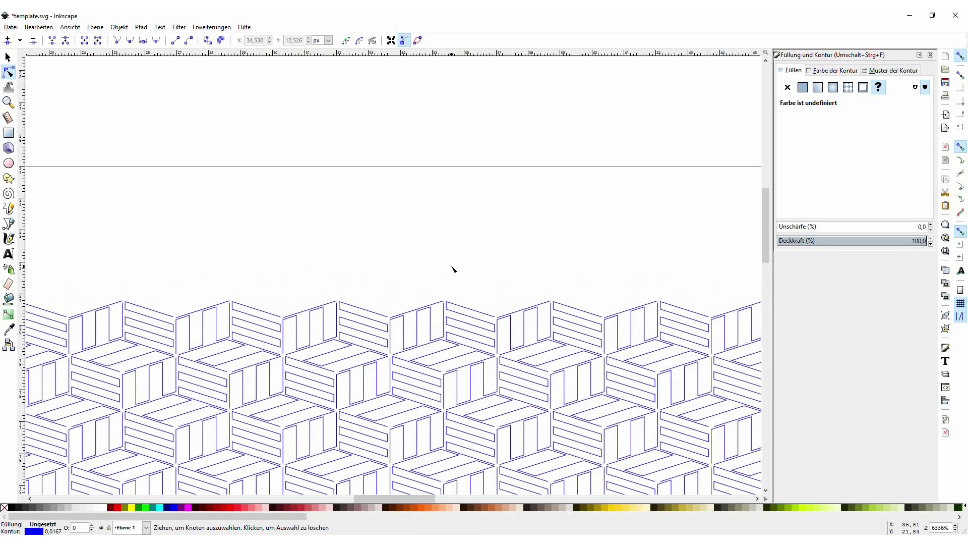
scroll(453, 269, up, 3)
scroll(452, 269, up, 3)
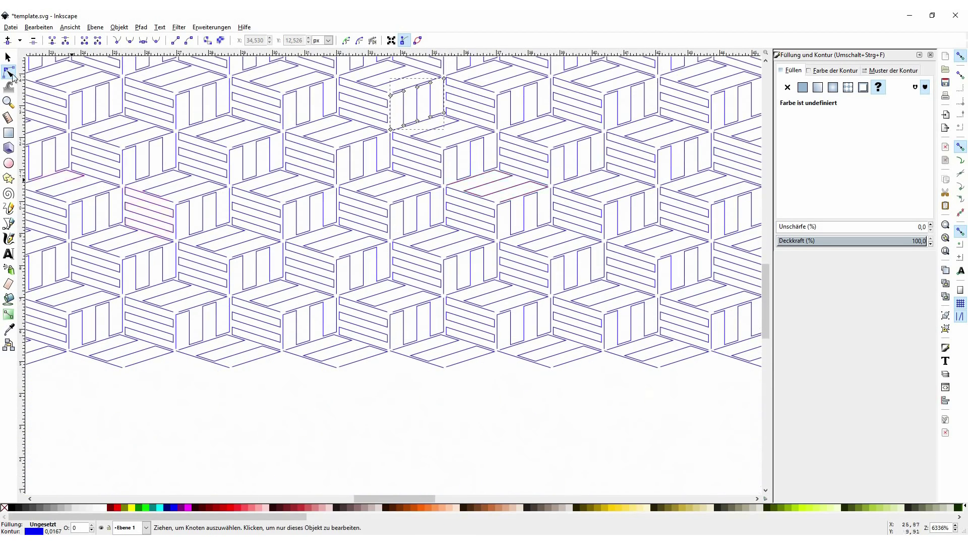
Save the drawing as 'cubes2' with the MakerBot Unicorn G-Code (*.gcode) file type
click(9, 29)
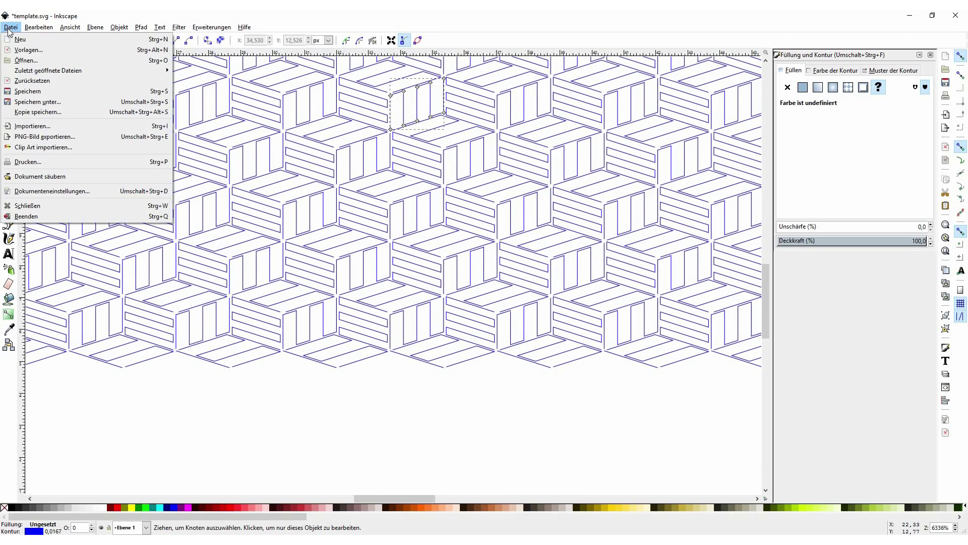
click(84, 104)
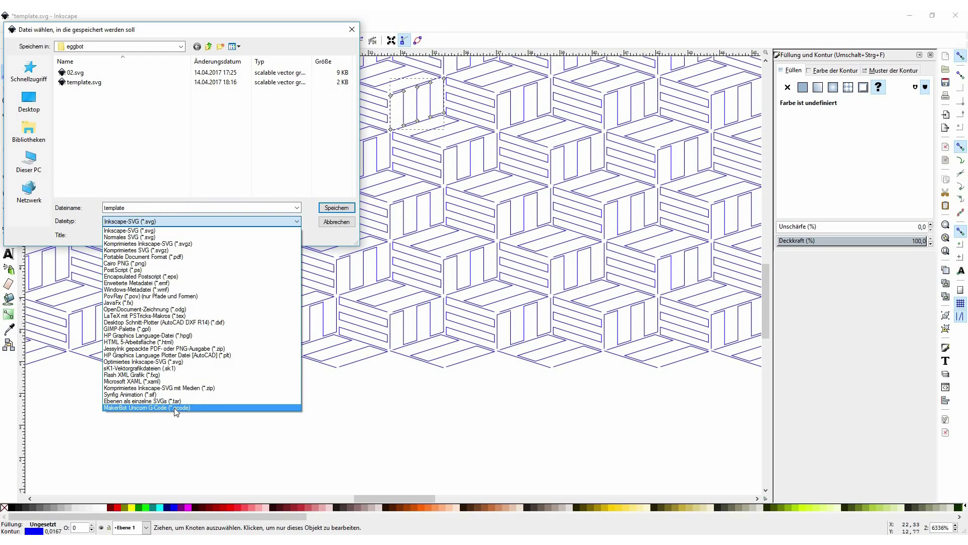
click(174, 408)
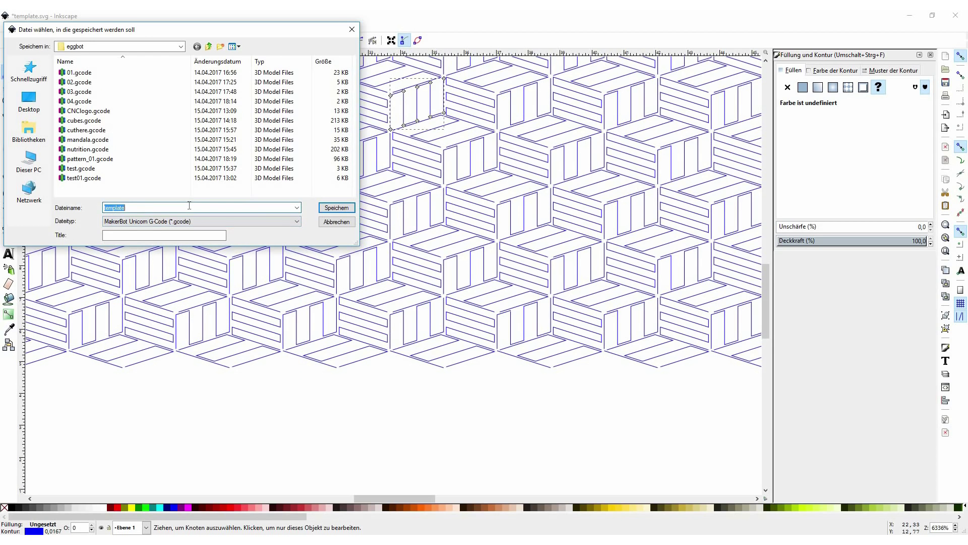
click(180, 205)
text(cubes2)
key(Return)
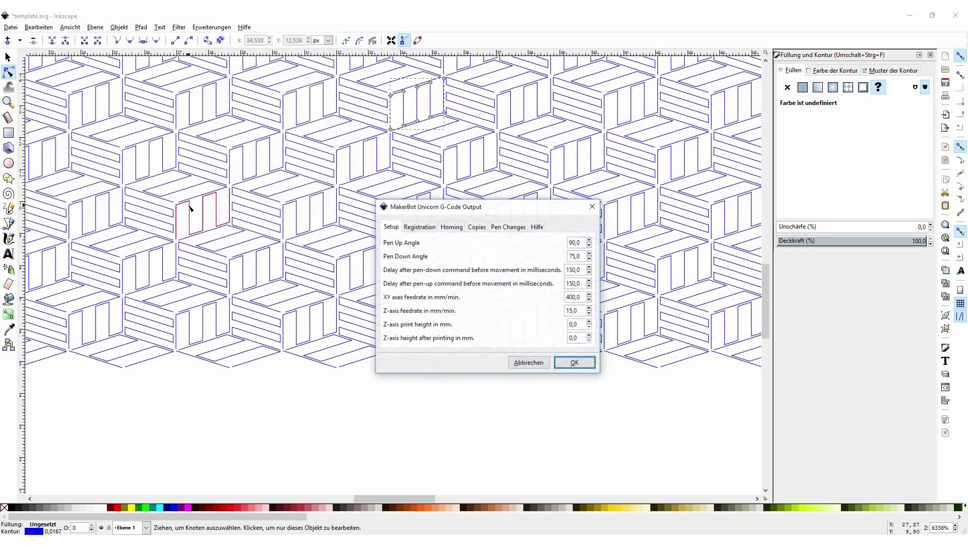